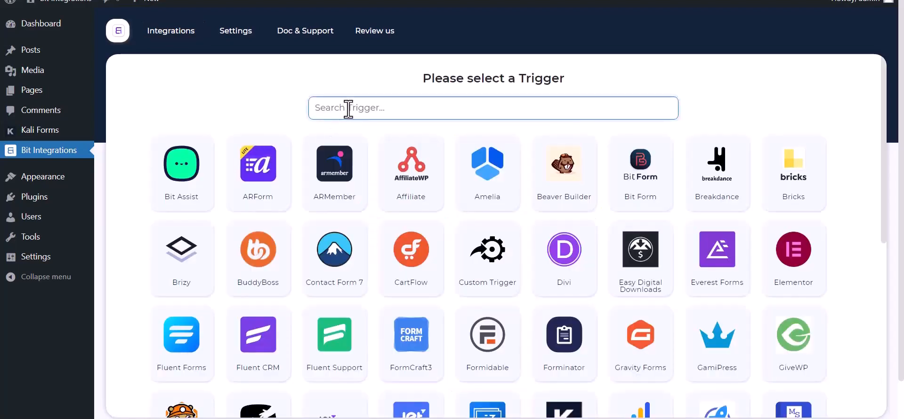
- Search triggers for 'ka' and pick Kali Forms as the integration trigger
type("ka")
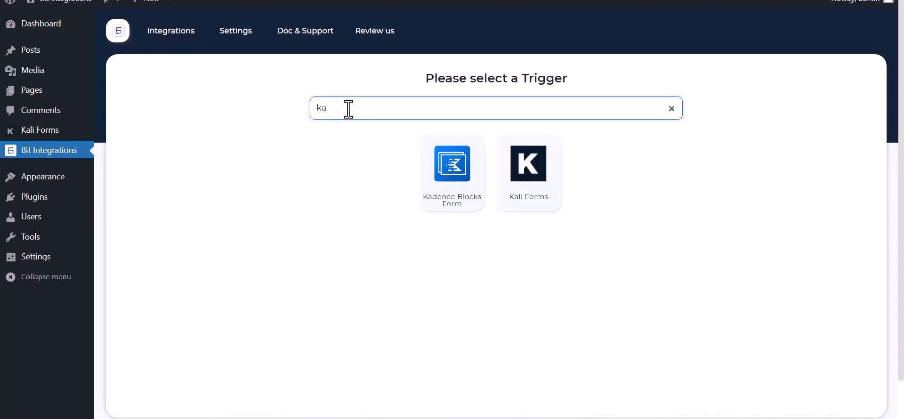
left_click(536, 196)
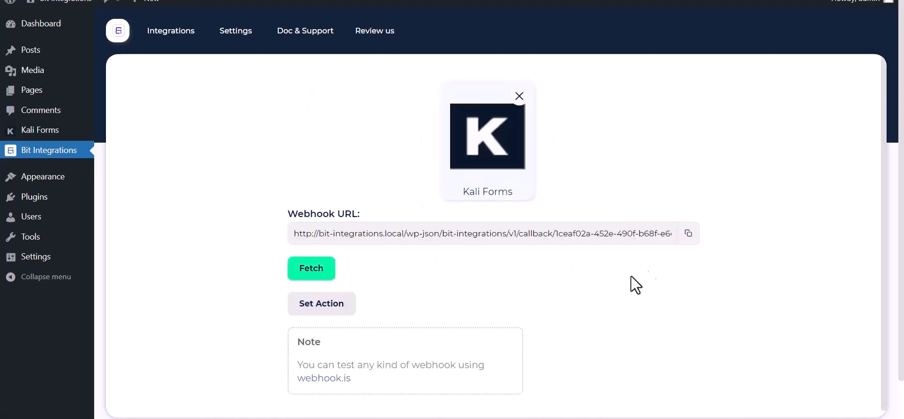
- Copy the Kali Forms webhook URL, start fetching test data, and go to the Kali Forms list
left_click(687, 235)
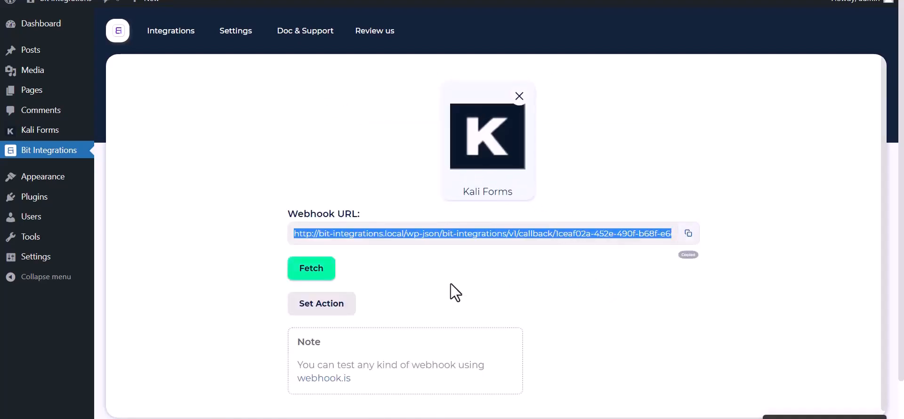
left_click(297, 273)
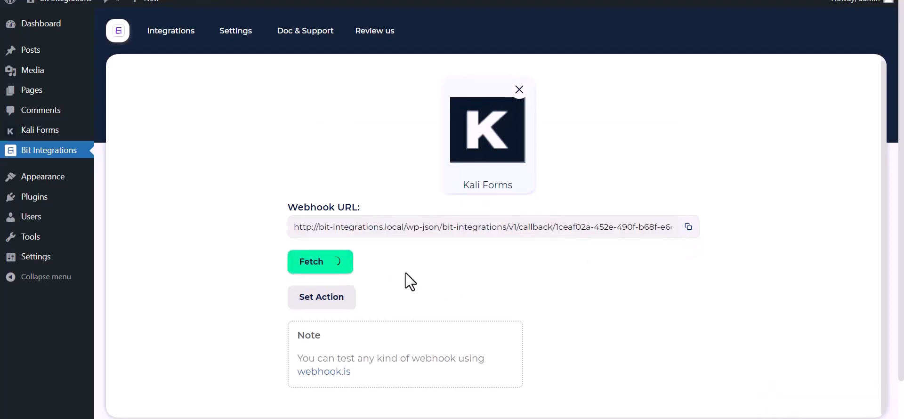
key("ctrl+Tab")
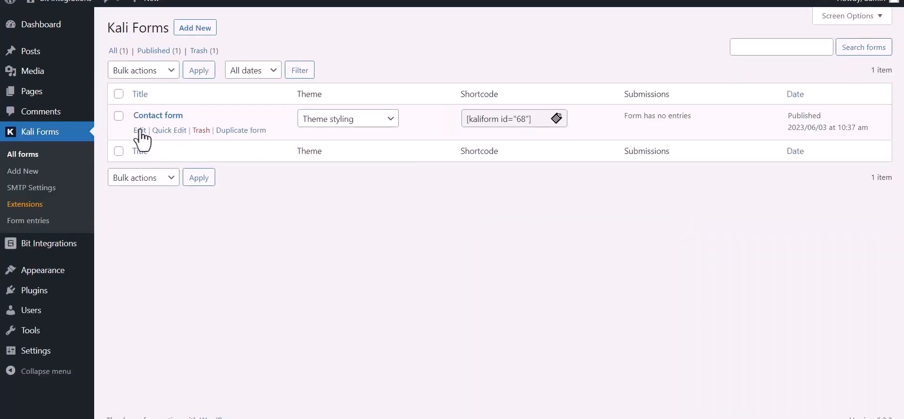
- Open the Contact form in the Kali Forms editor and show its settings
left_click(140, 130)
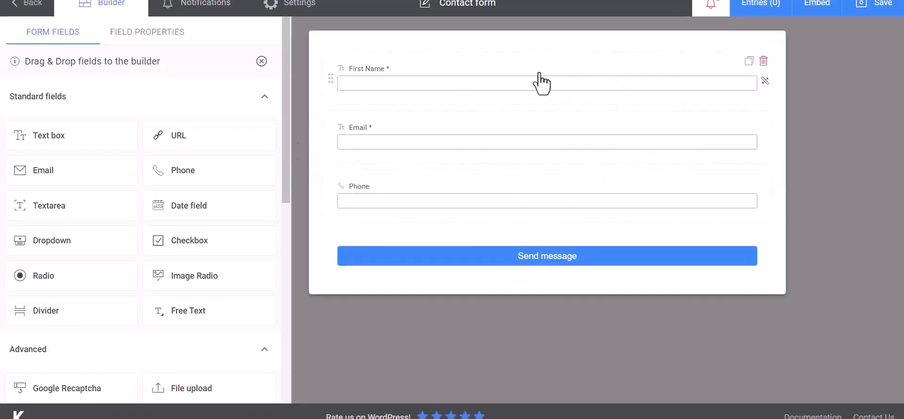
left_click(312, 11)
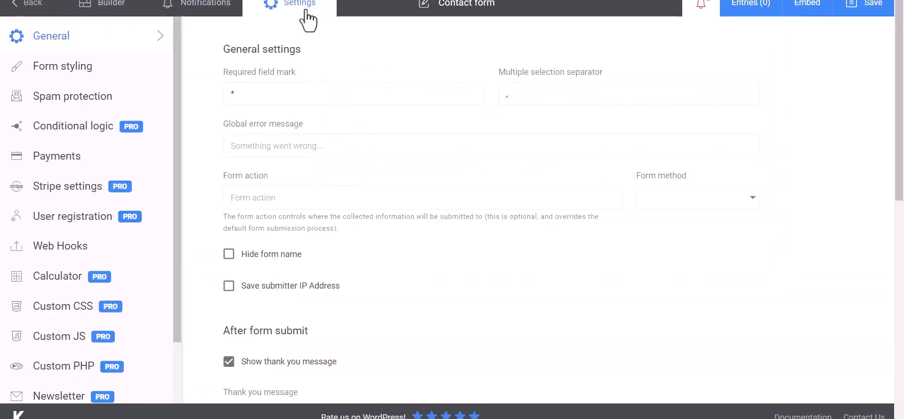
- Create a 'Bit Integrations' web hook with the copied webhook URL as its payload URL
left_click(47, 250)
left_click(285, 95)
type("B")
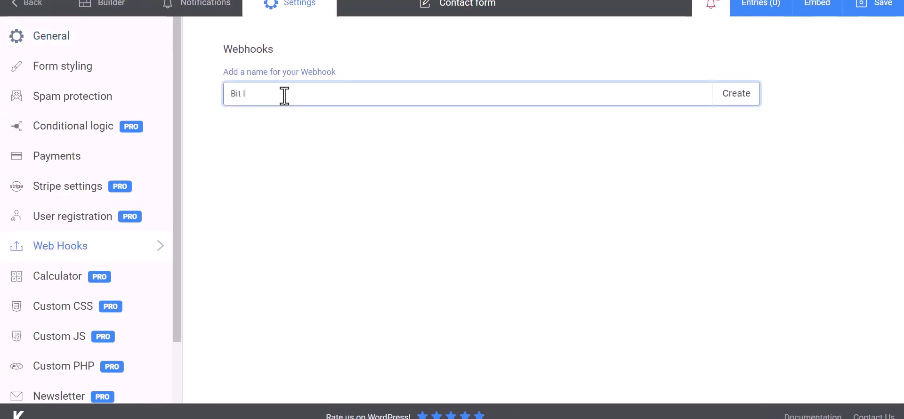
type("it Integrations")
left_click(737, 100)
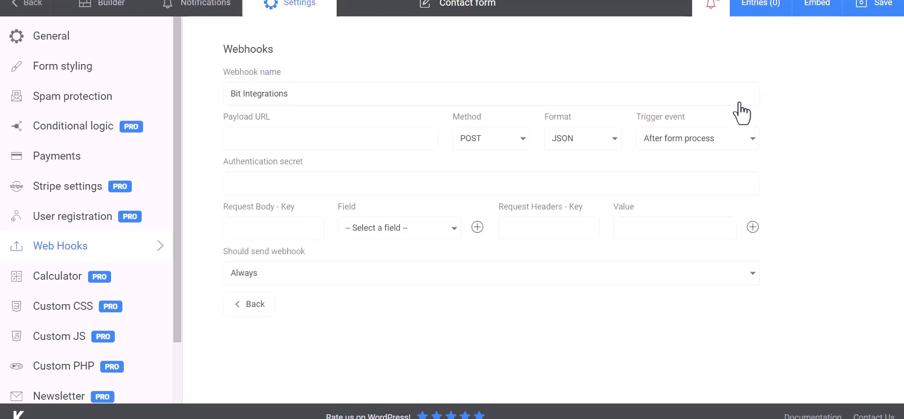
left_click(284, 136)
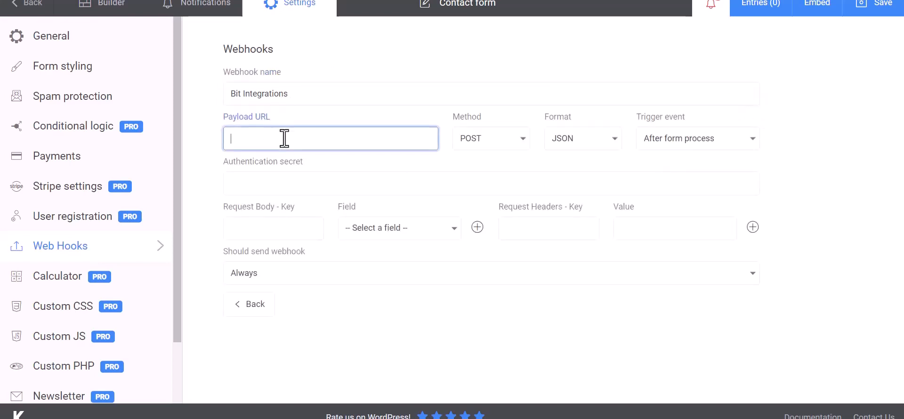
key("ctrl+v")
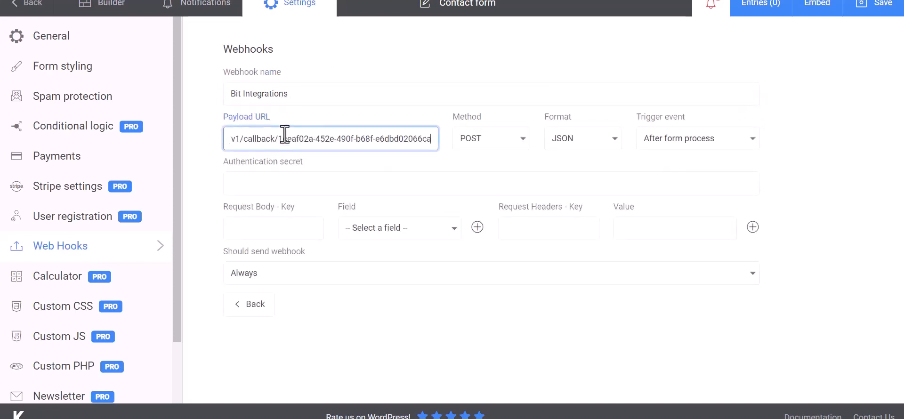
- Map request body keys 'Name' to First Name and 'Email' to Email
left_click(283, 227)
left_click(350, 235)
left_click(382, 252)
left_click(302, 231)
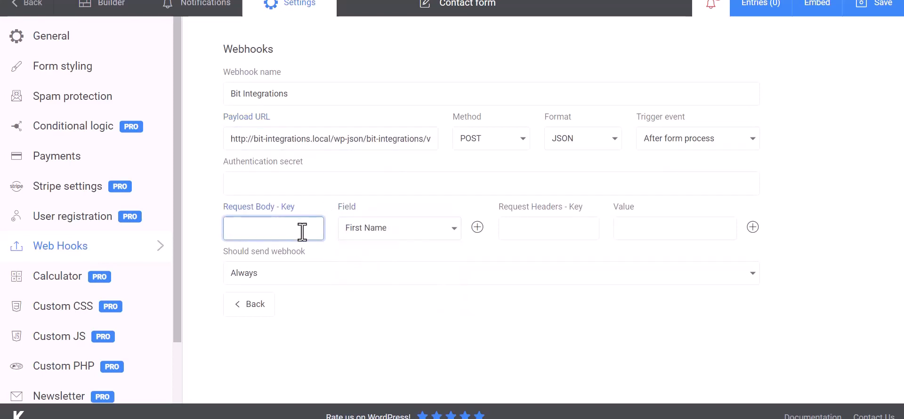
type("Name")
left_click(478, 227)
left_click(391, 259)
left_click(360, 303)
left_click(302, 259)
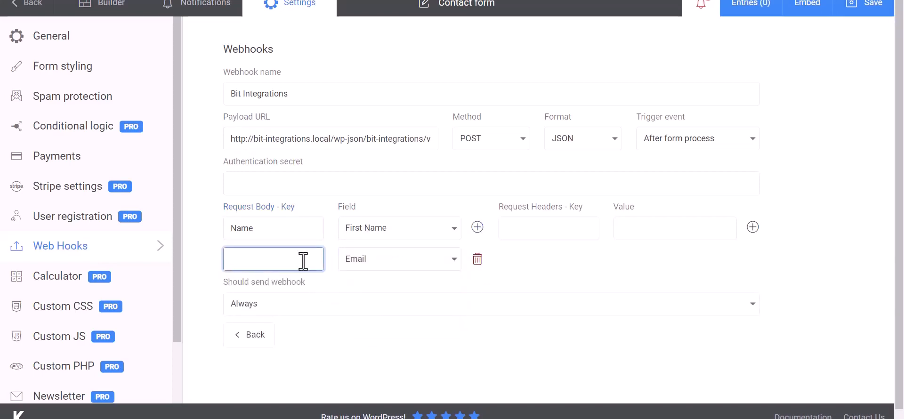
type("Email")
- Add a 'P' key mapped to Phone and save the form's web hook settings
left_click(477, 228)
left_click(451, 297)
left_click(369, 352)
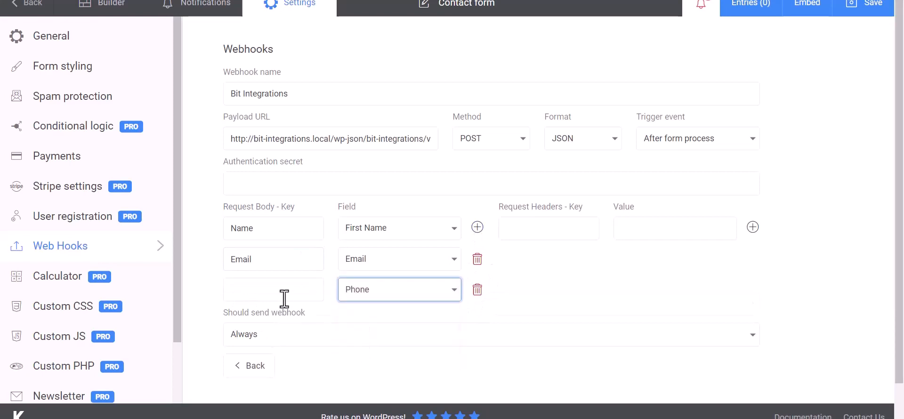
left_click(284, 299)
type("Phone")
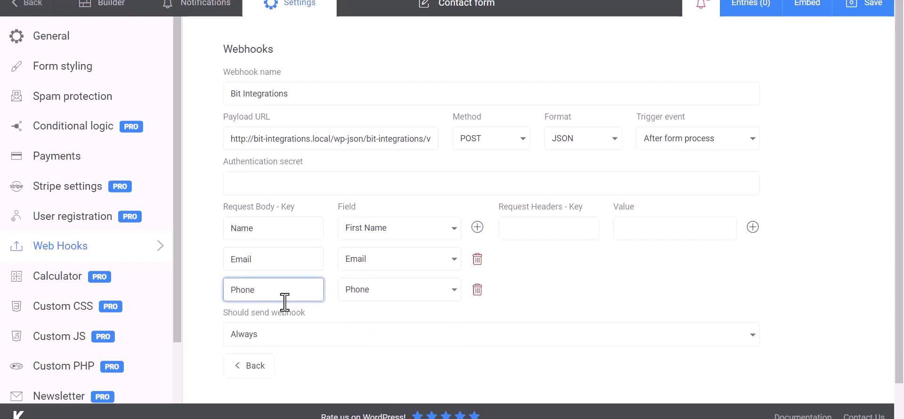
left_click(602, 270)
scroll(568, 269, "down", 1)
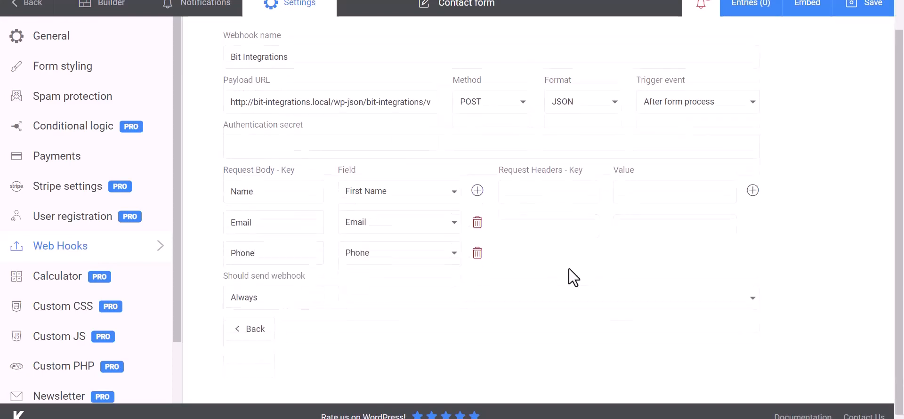
left_click(869, 14)
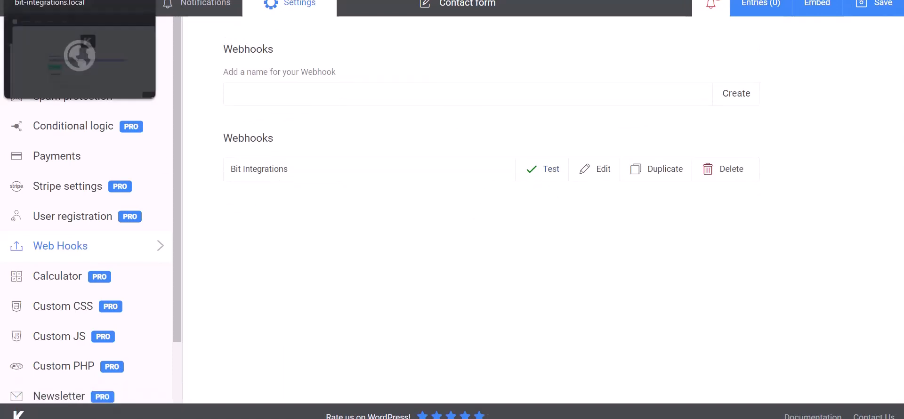
- Back in Bit Integrations, search actions for 'mailre' and choose MailRelay
left_click(61, 0)
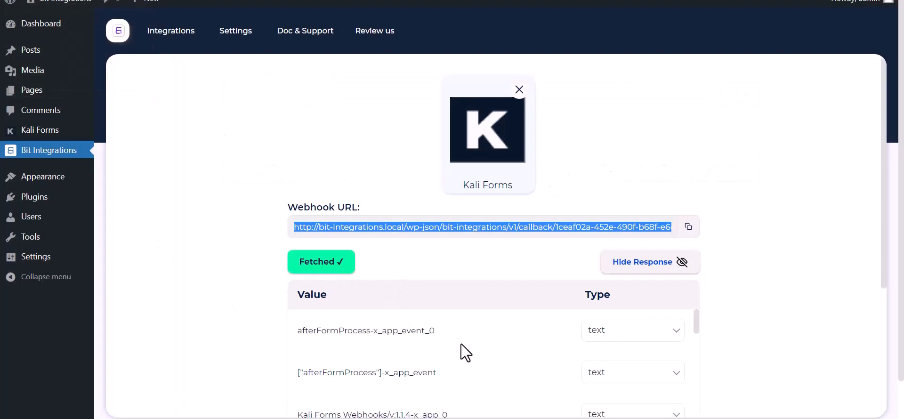
scroll(460, 344, "down", 10)
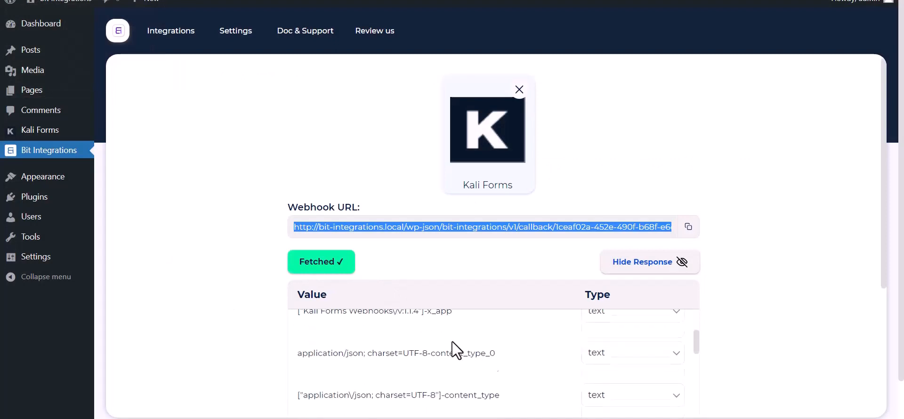
scroll(395, 380, "down", 3)
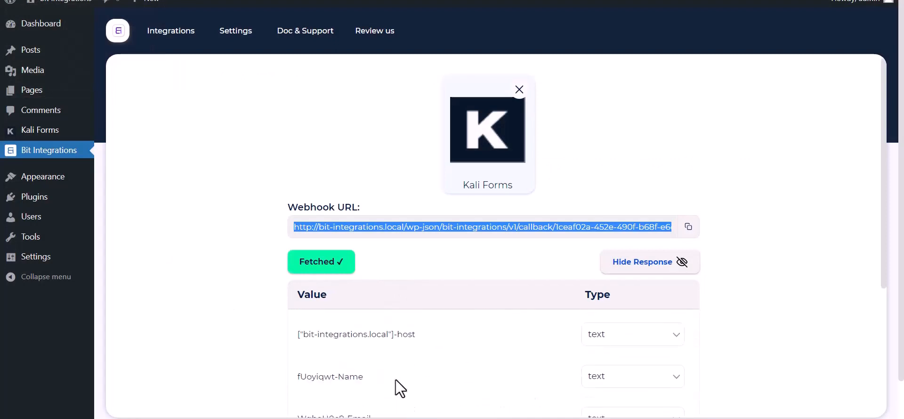
scroll(218, 336, "down", 5)
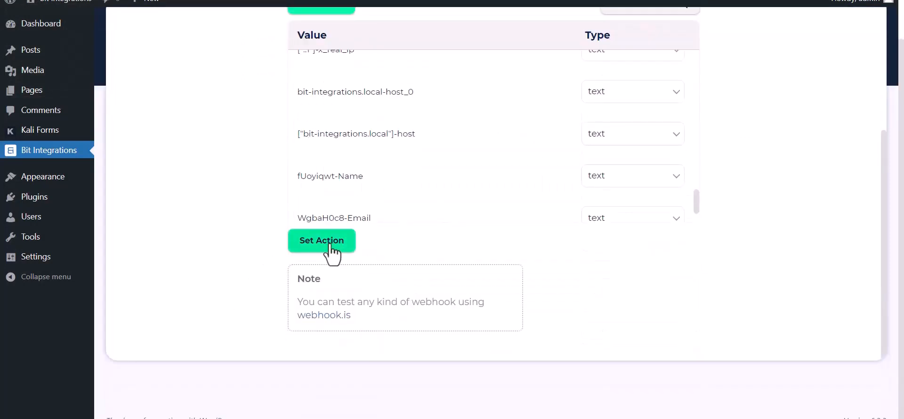
left_click(323, 240)
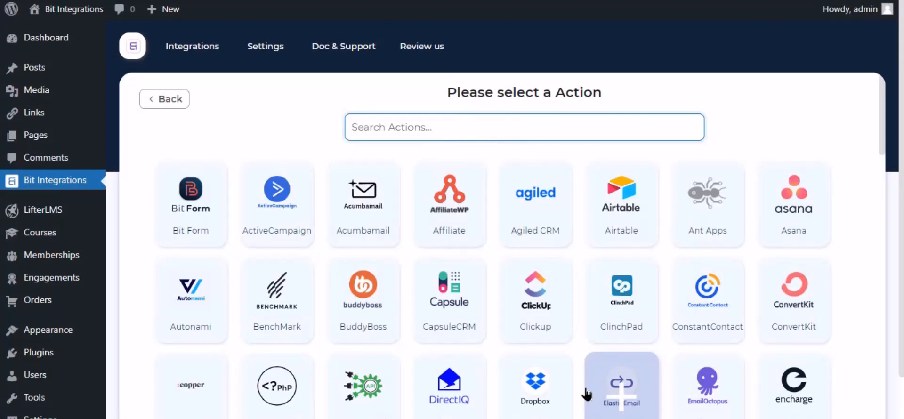
left_click(610, 399)
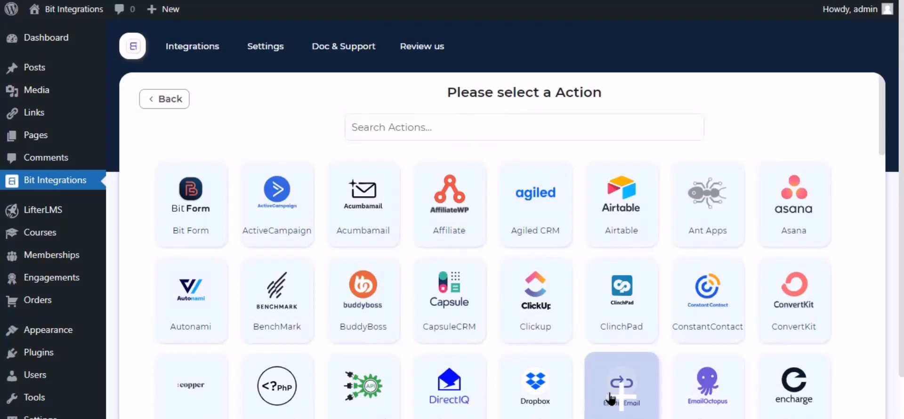
left_click(468, 135)
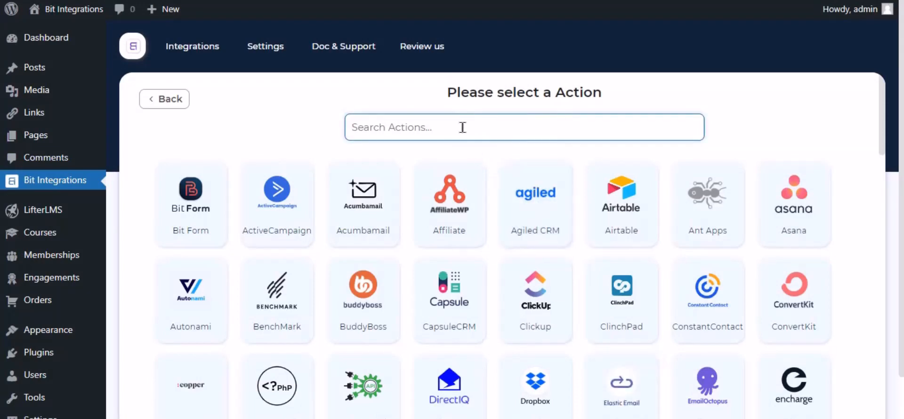
type("mailre")
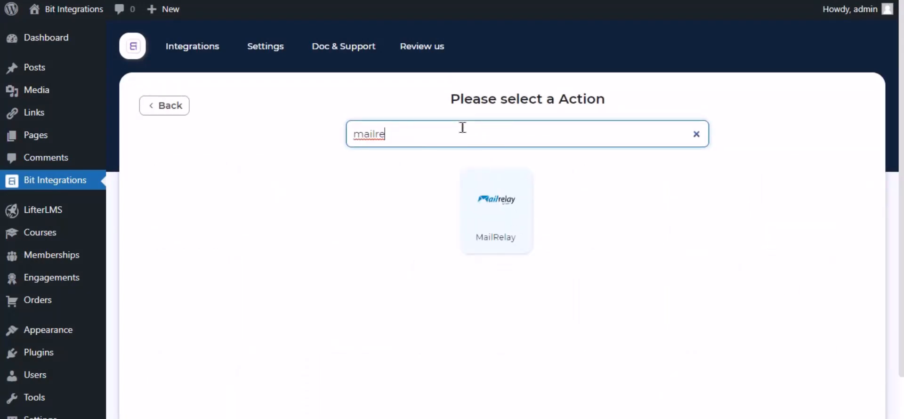
left_click(490, 215)
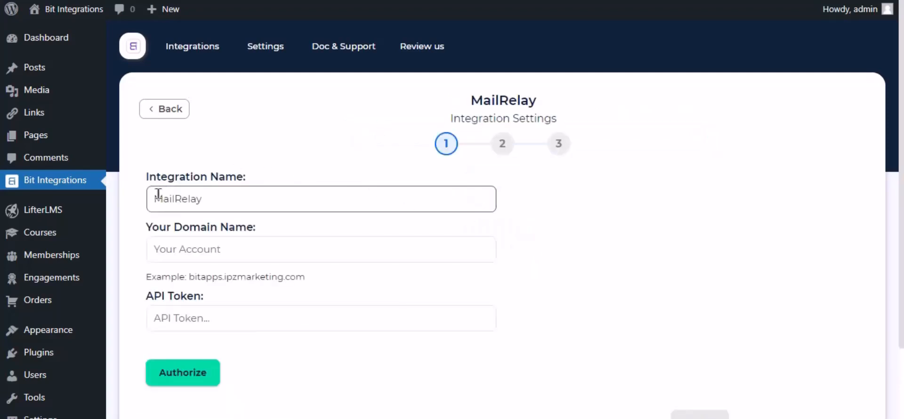
- Fill in the MailRelay account's domain name in the Your Domain Name field
double_click(193, 207)
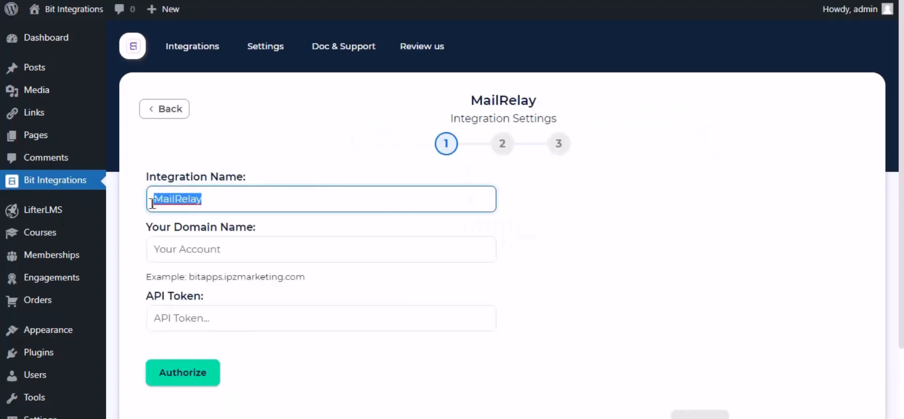
left_click(190, 199)
left_click(180, 248)
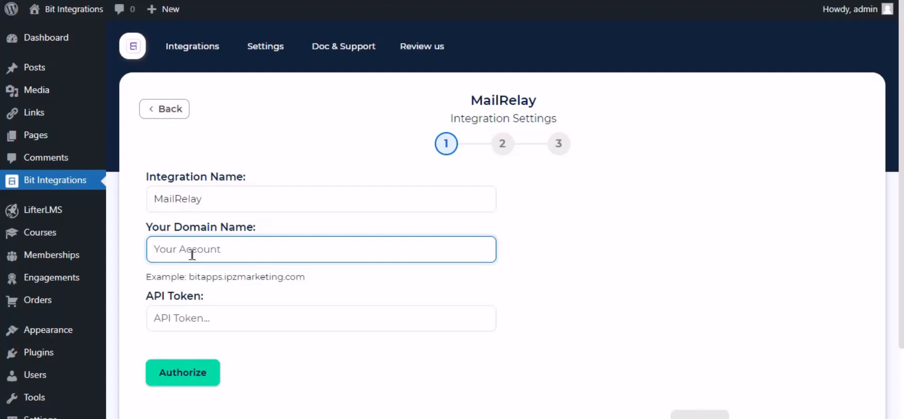
type("almizan1")
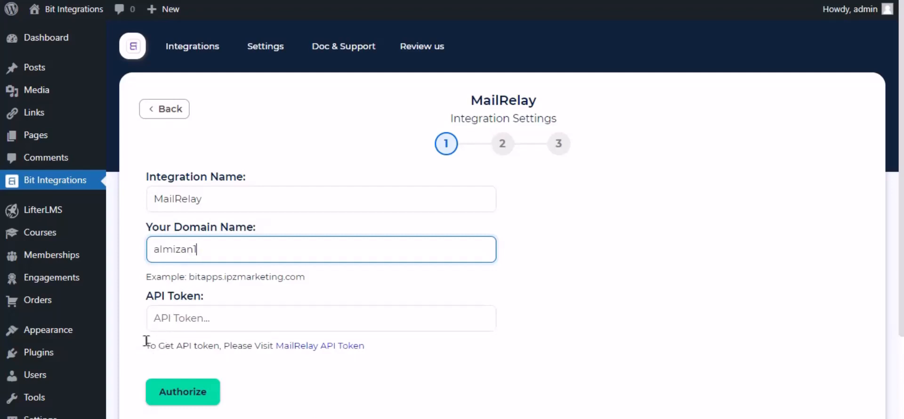
- Create a new MailRelay API key and copy its token
left_click(331, 347)
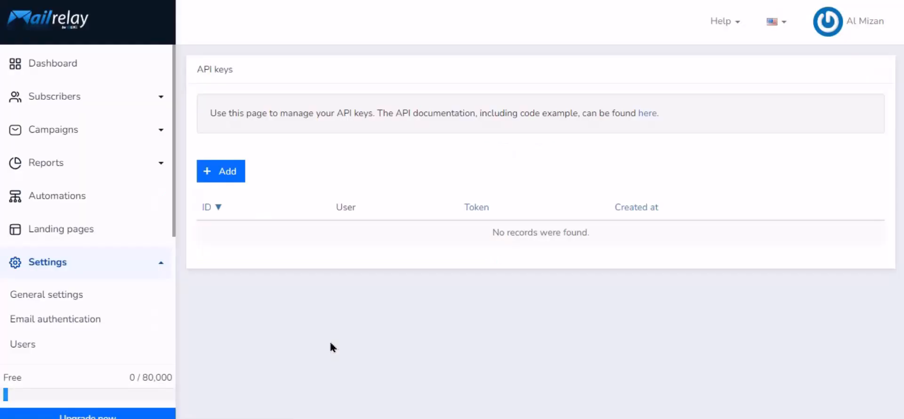
left_click(226, 174)
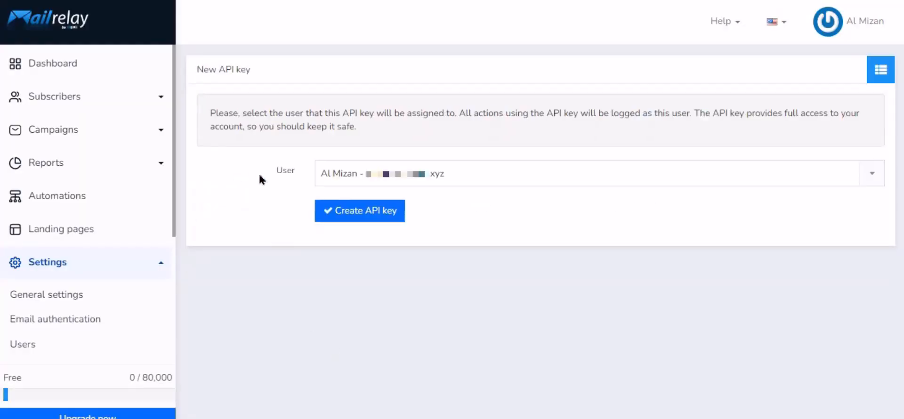
left_click(366, 215)
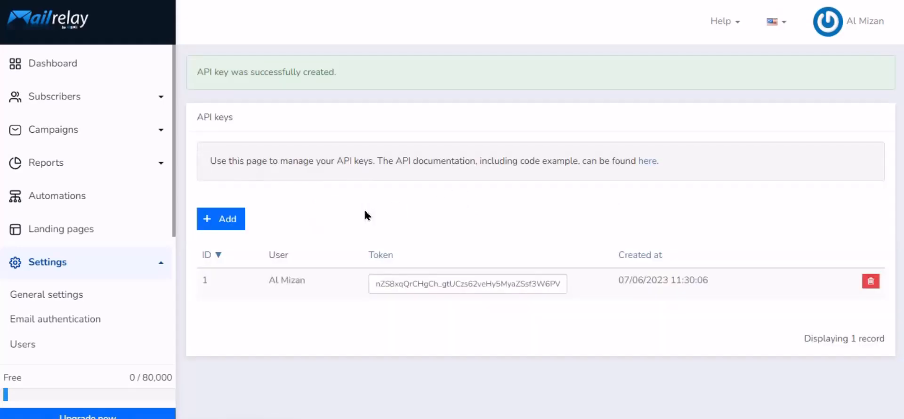
left_click(467, 278)
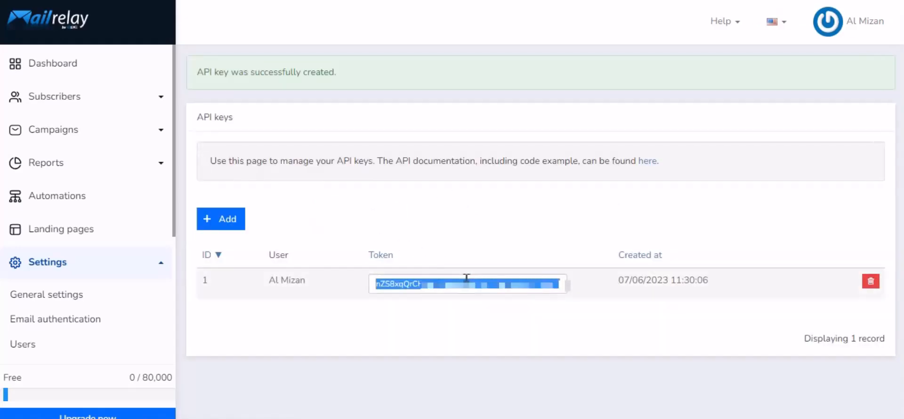
right_click(466, 278)
left_click(500, 100)
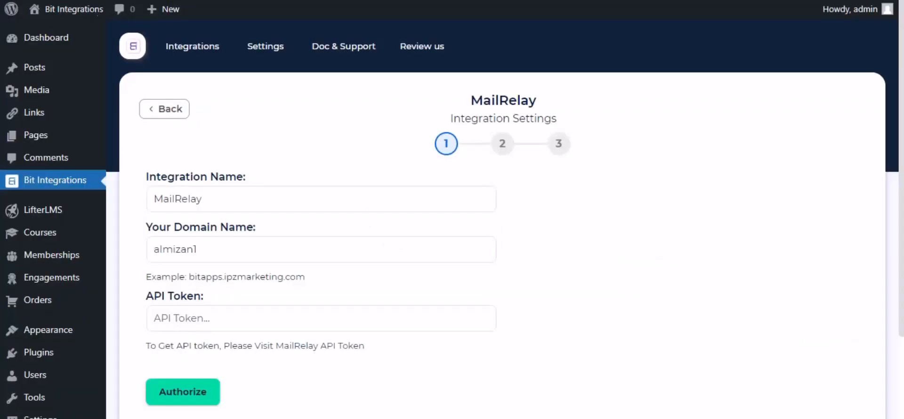
- Paste the token into API Token, authorize MailRelay, and continue to step 2
left_click(217, 318)
key("ctrl+v")
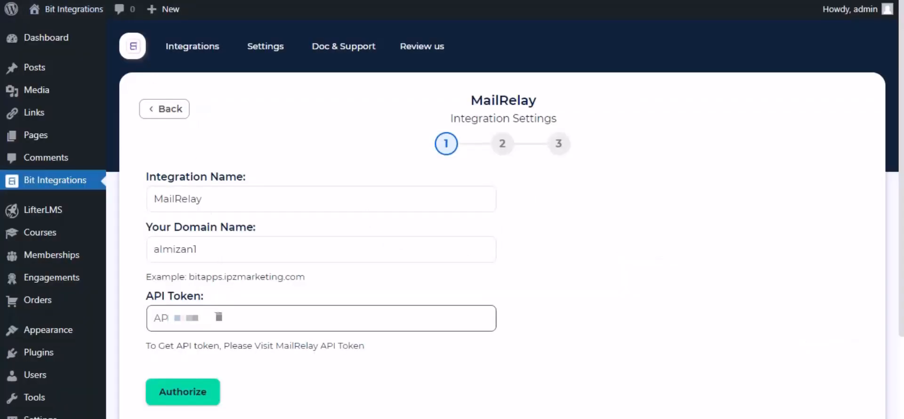
left_click(217, 315)
right_click(217, 313)
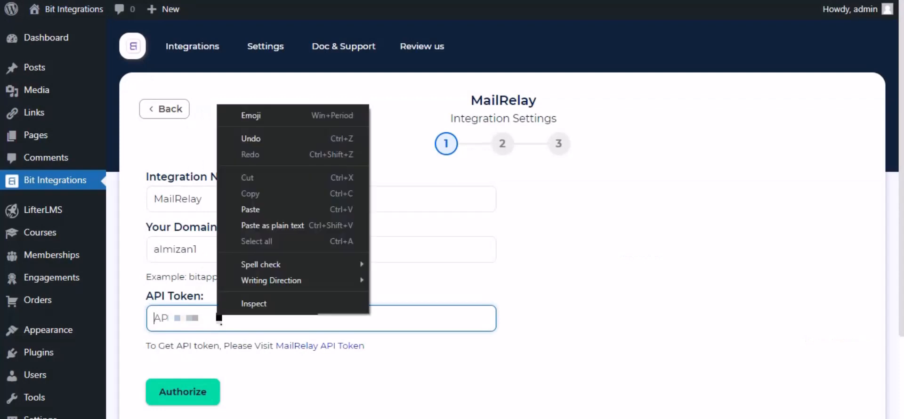
left_click(262, 213)
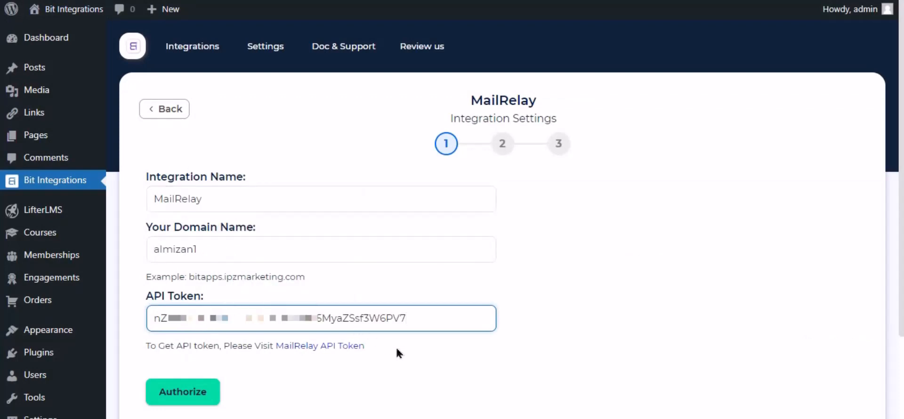
left_click(416, 356)
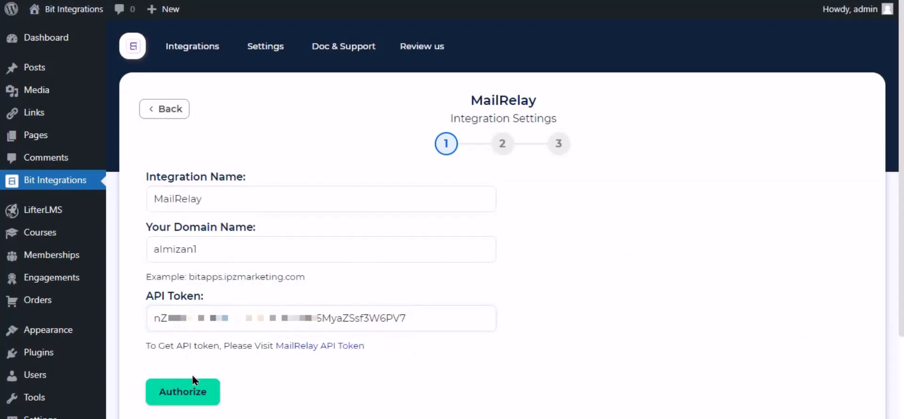
left_click(189, 395)
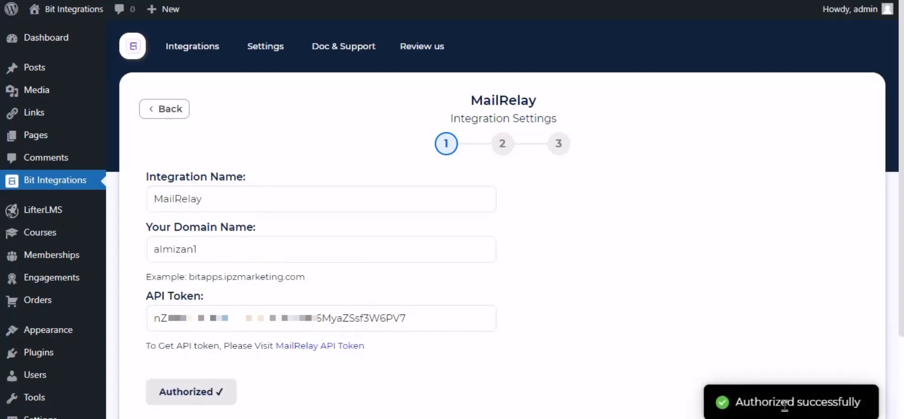
scroll(678, 339, "down", 3)
left_click(695, 318)
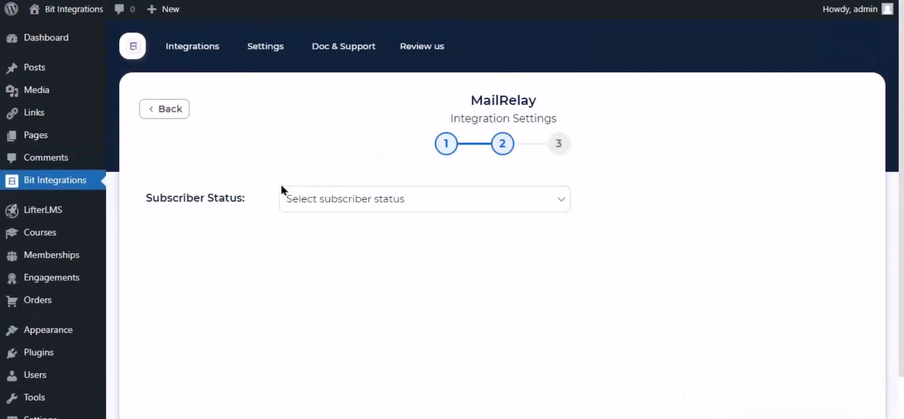
- Set subscriber status to Active and map Email to Email and Nick Name to Name
left_click(359, 198)
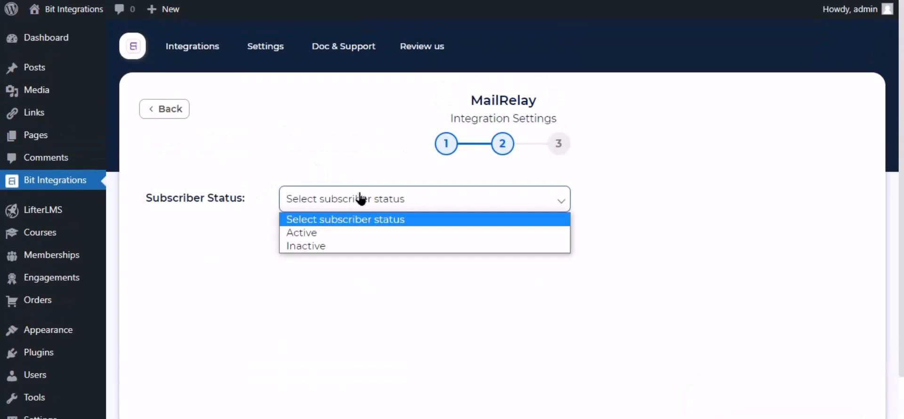
left_click(313, 237)
left_click(340, 313)
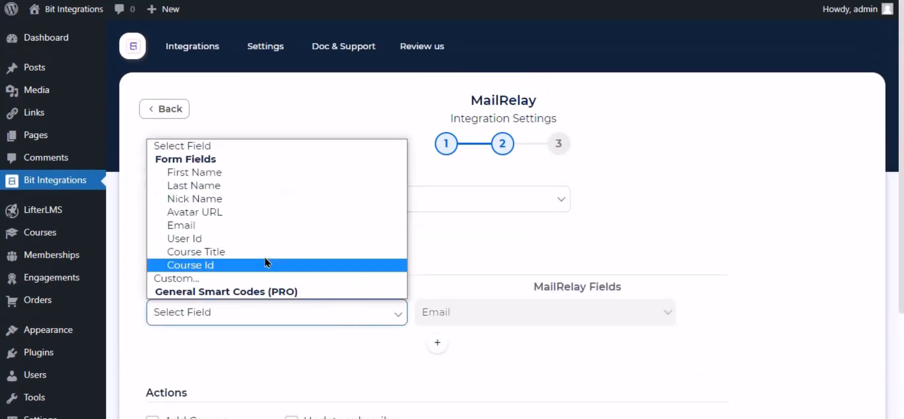
left_click(202, 225)
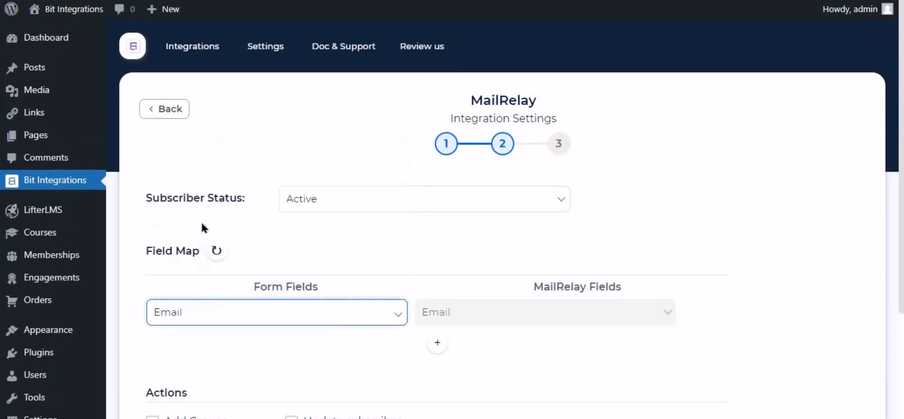
left_click(437, 342)
left_click(466, 348)
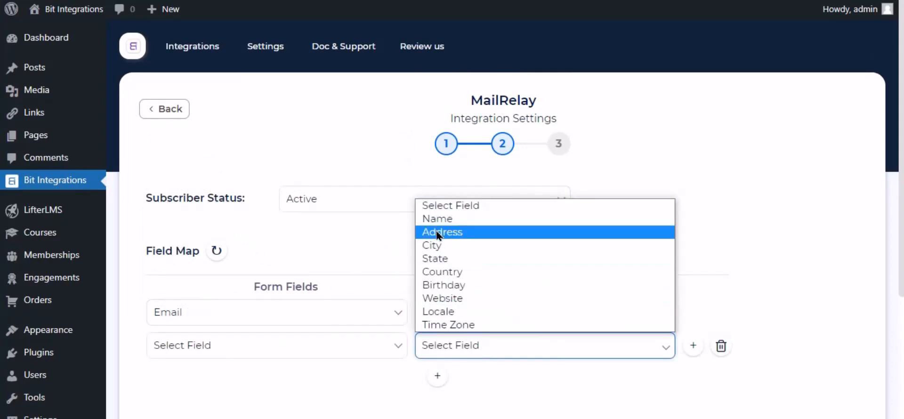
left_click(433, 219)
left_click(375, 350)
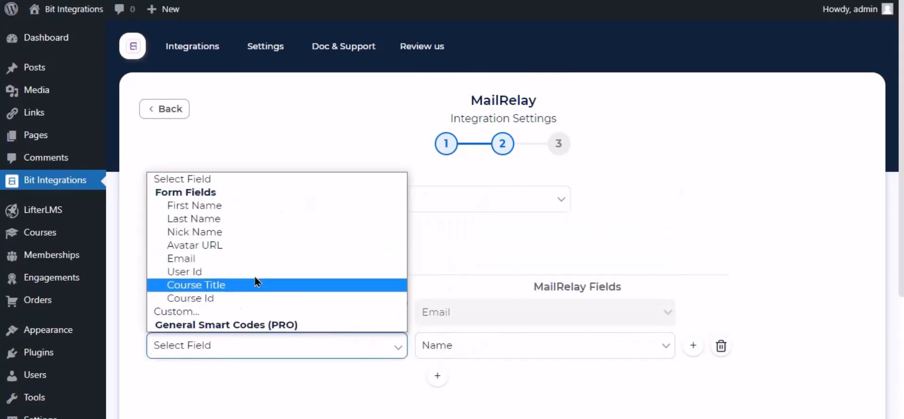
left_click(206, 235)
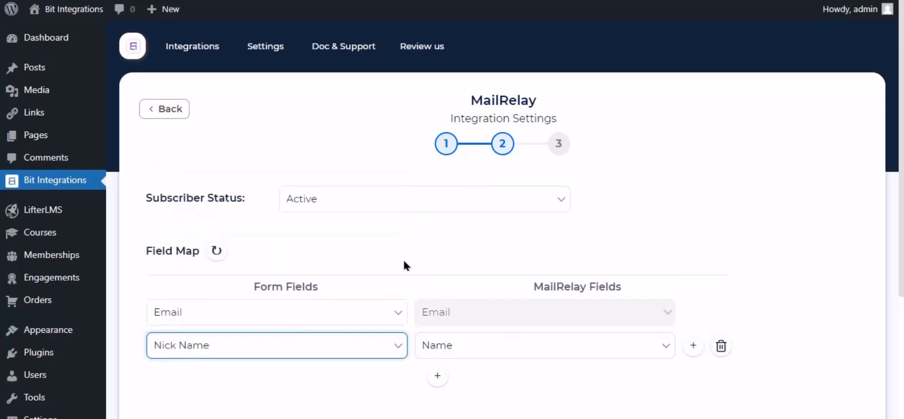
- Leave conditional logic off, then finish and save the MailRelay integration
scroll(403, 263, "down", 4)
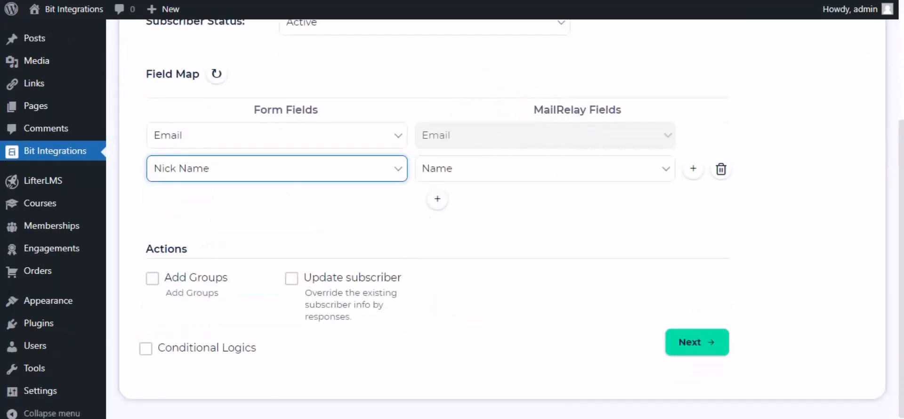
left_click(456, 224)
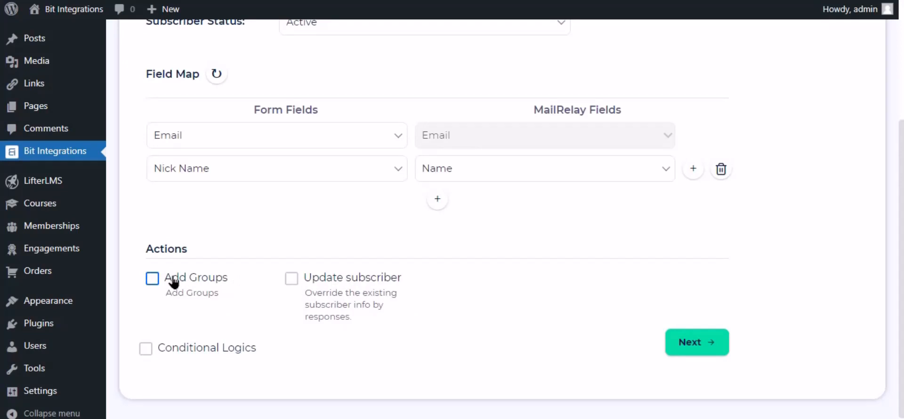
left_click(166, 354)
scroll(190, 340, "down", 3)
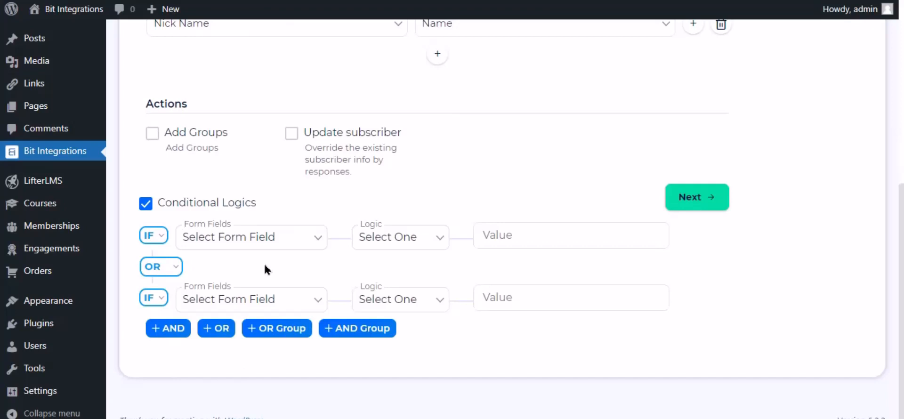
left_click(156, 204)
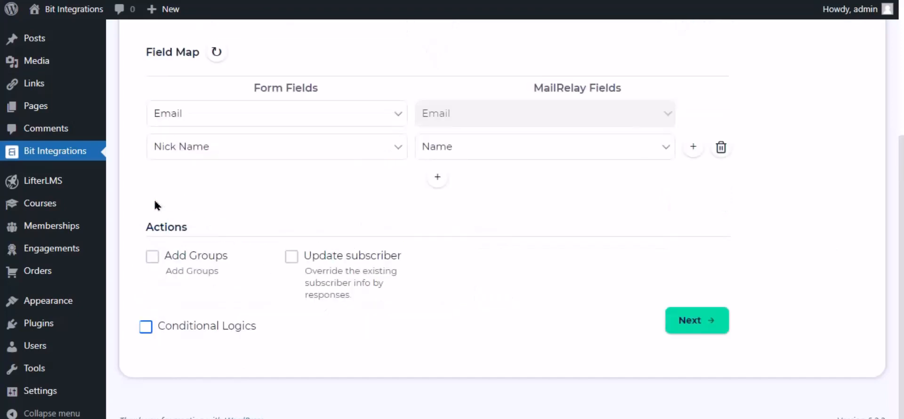
left_click(682, 325)
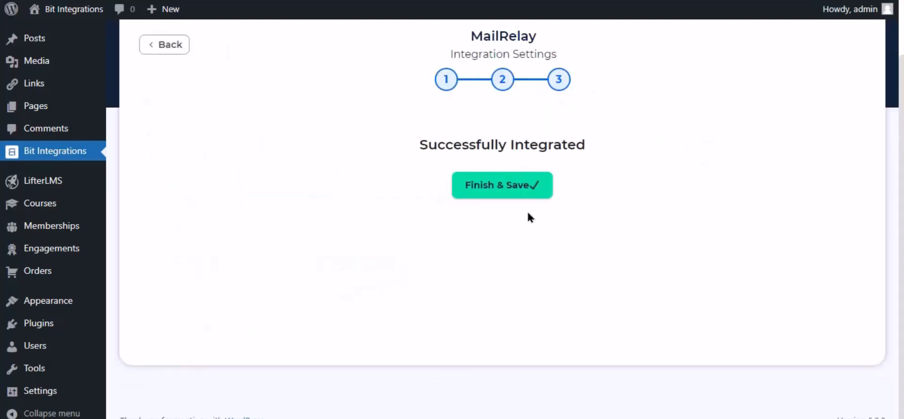
left_click(518, 188)
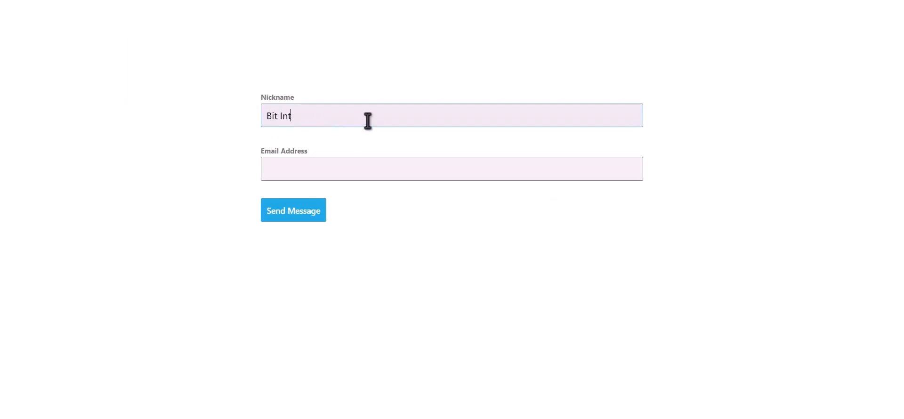
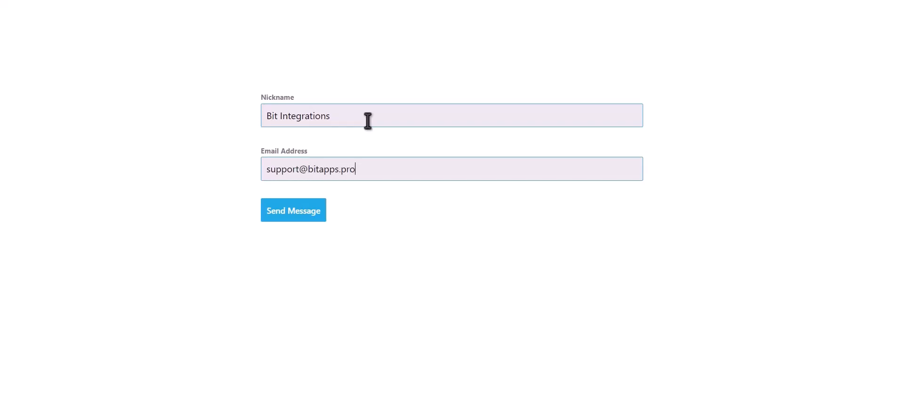
- Submit a test entry with an email address and view MailRelay's Subscribers list
left_click(303, 212)
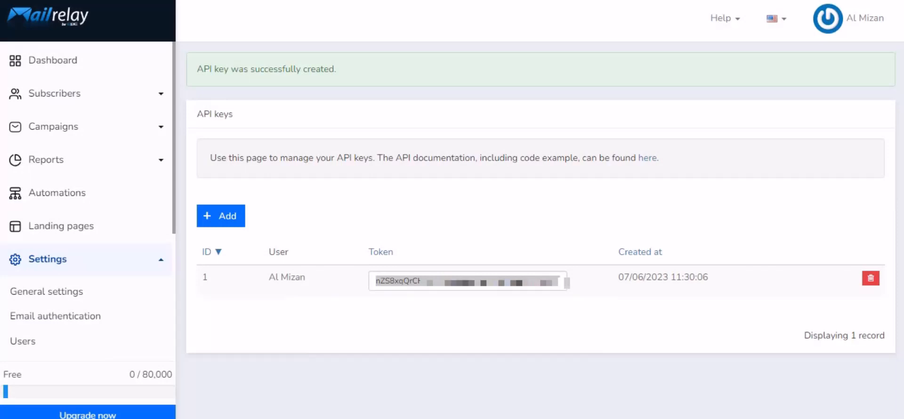
left_click(59, 96)
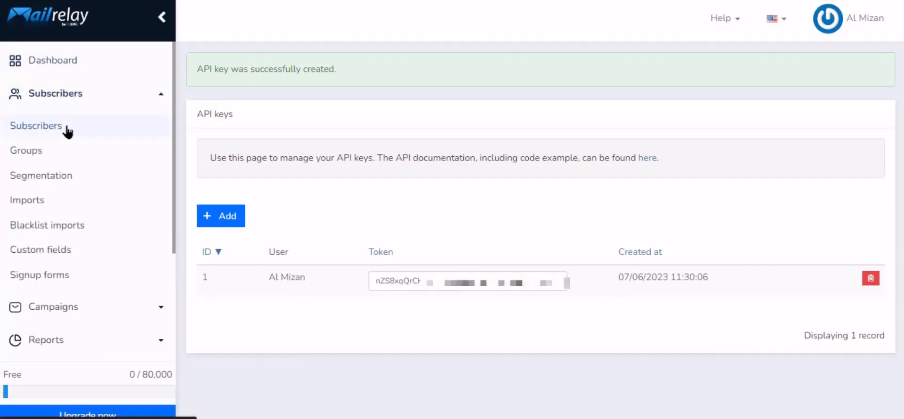
left_click(67, 126)
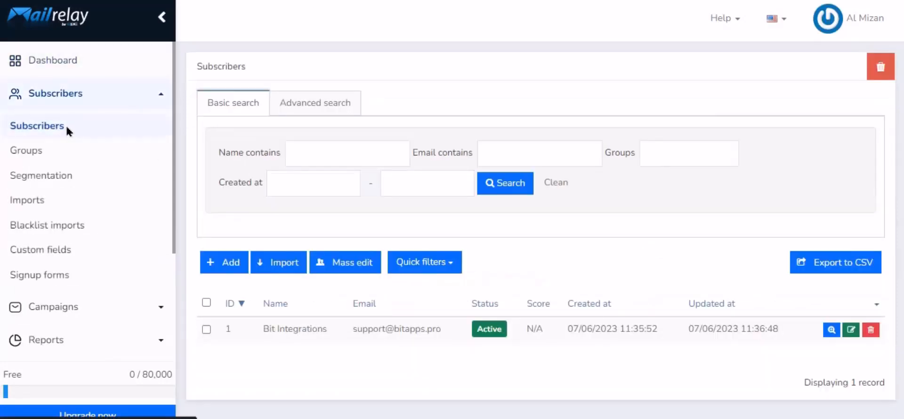